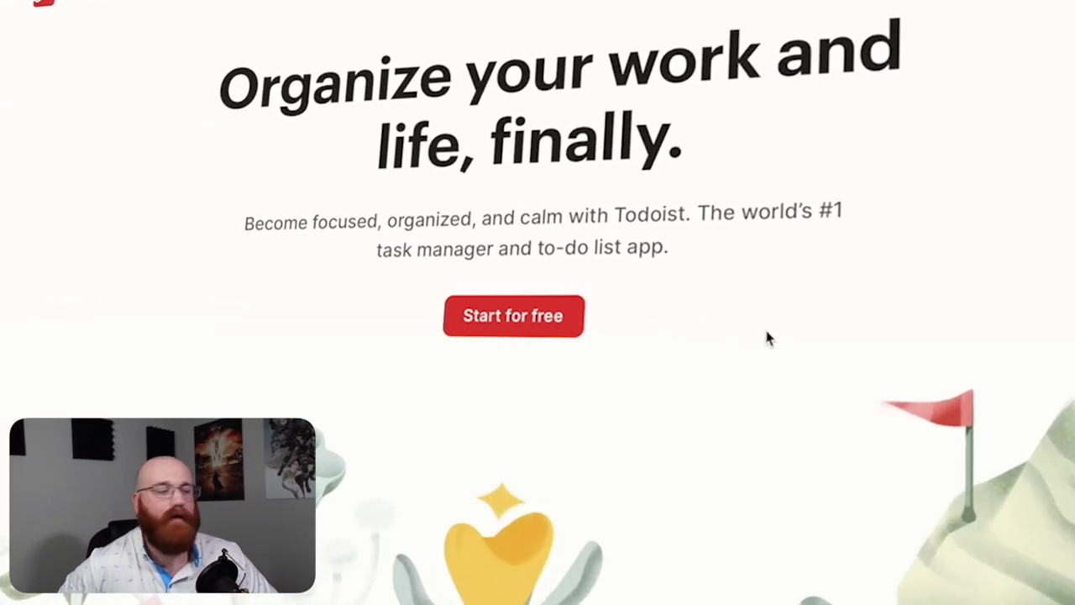
Sign up for a free Todoist account using an email address and password
left_click(572, 327)
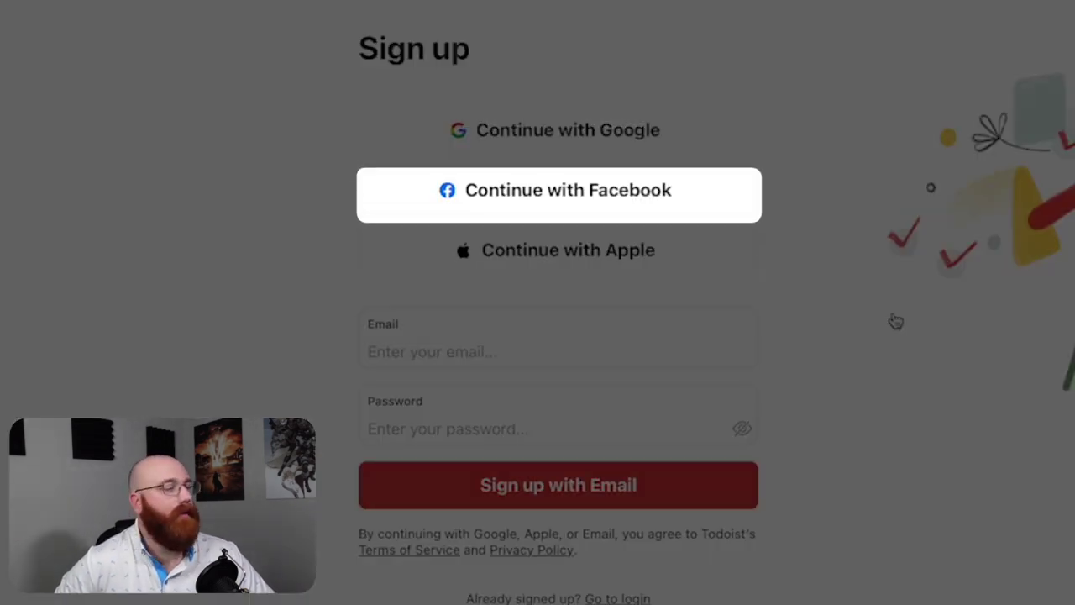
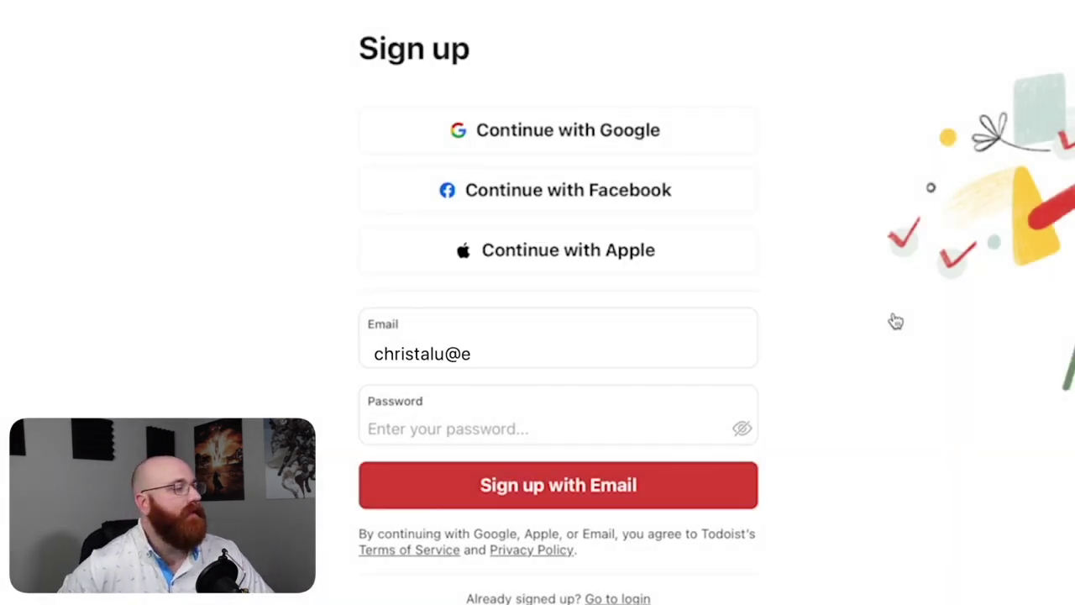
key("Tab")
type("******")
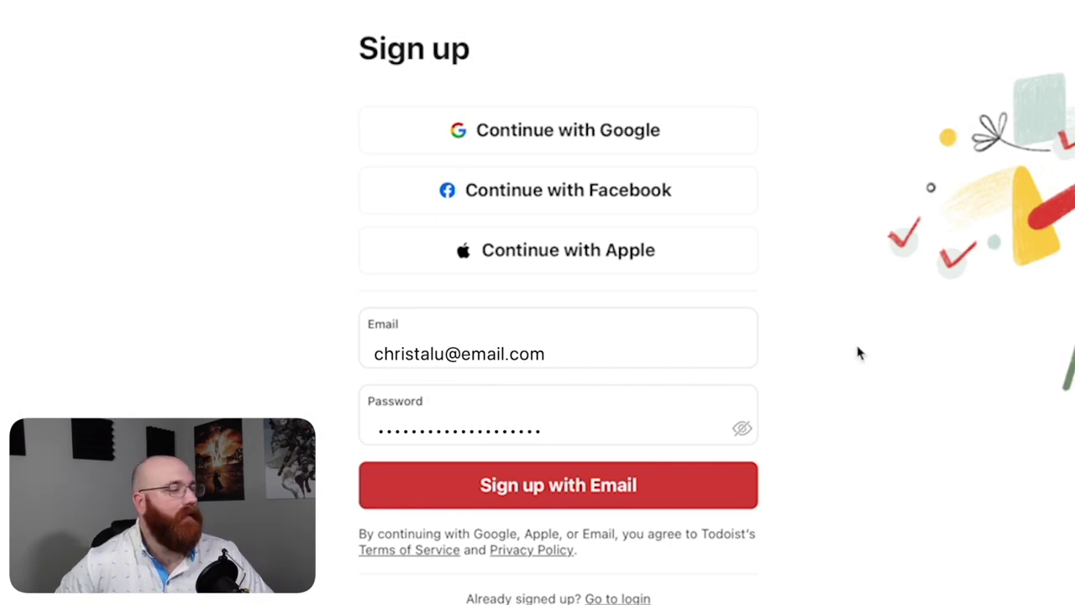
left_click(736, 494)
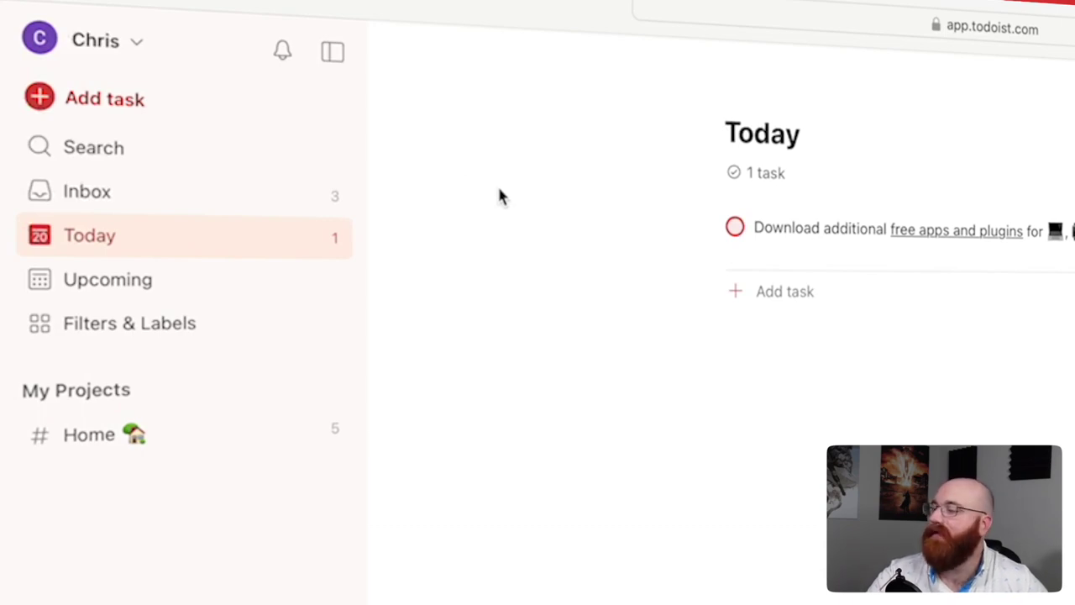
Look through the account menu, then start a blank task due Today in the Inbox
left_click(151, 49)
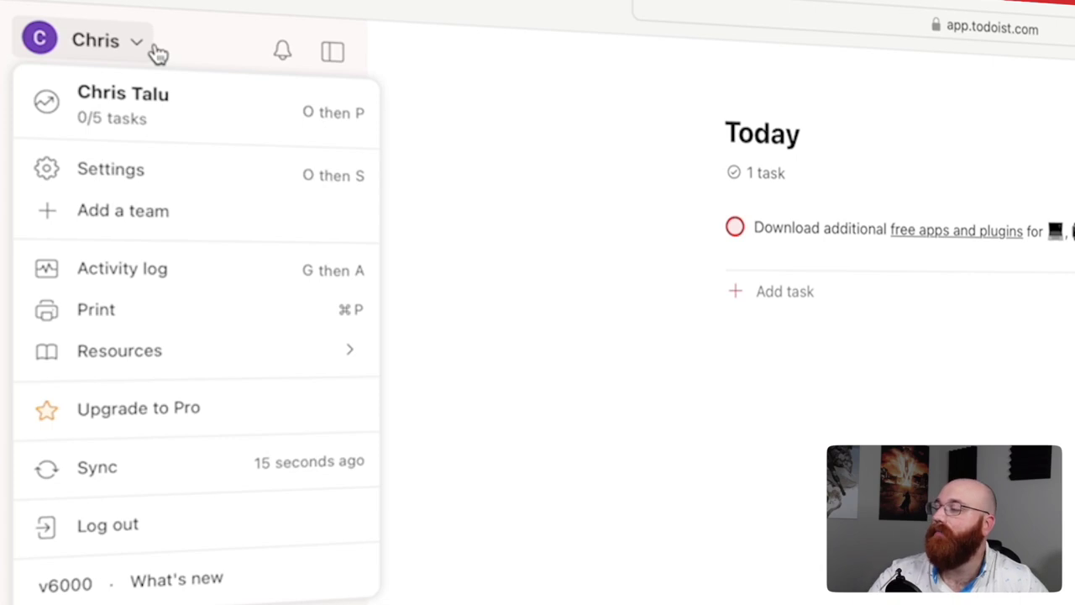
left_click(158, 54)
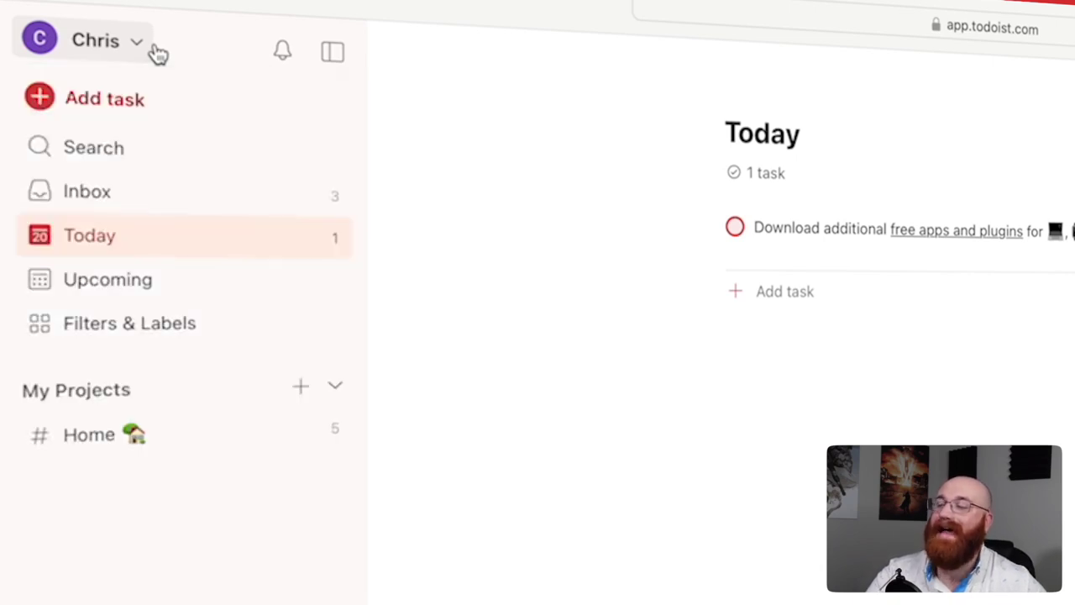
left_click(139, 96)
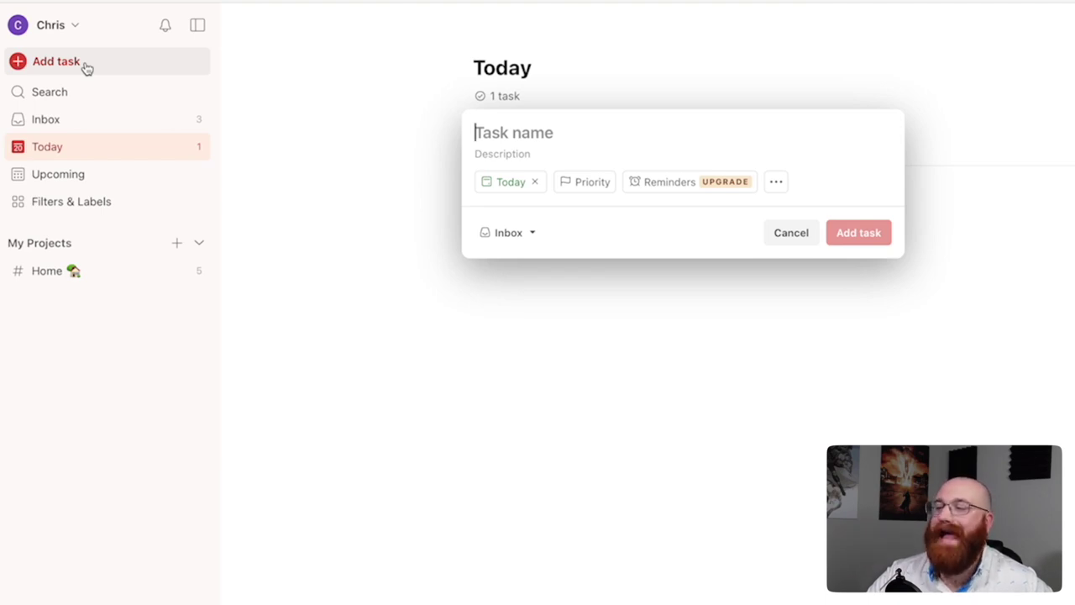
Discard the empty new-task form and briefly check the search and commands palette
key("Escape")
left_click(87, 94)
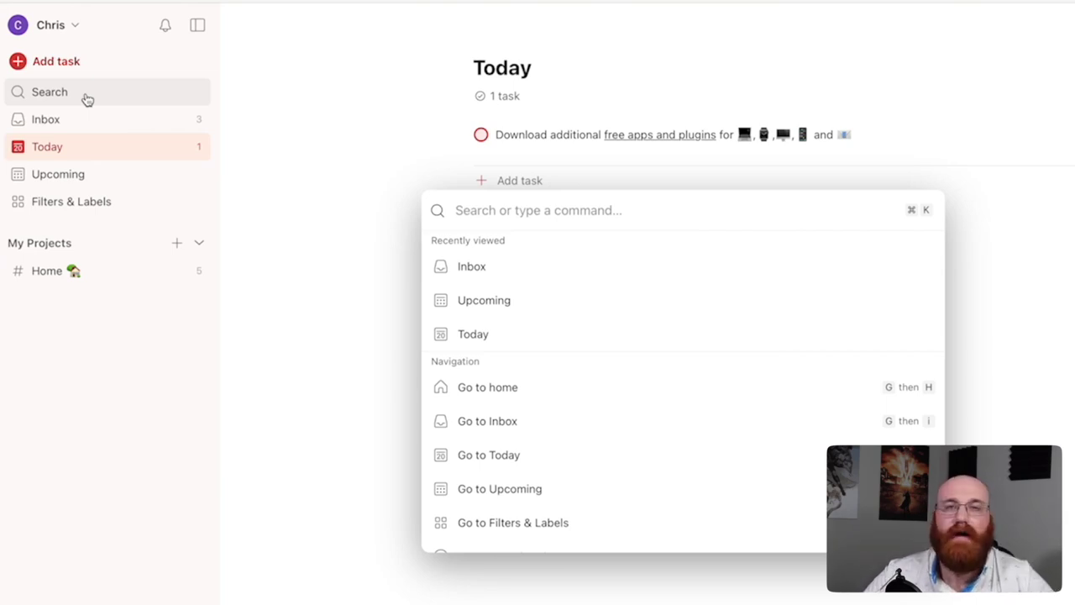
key("Escape")
Visit Inbox, return to Today, and hide the sidebar with M
left_click(86, 124)
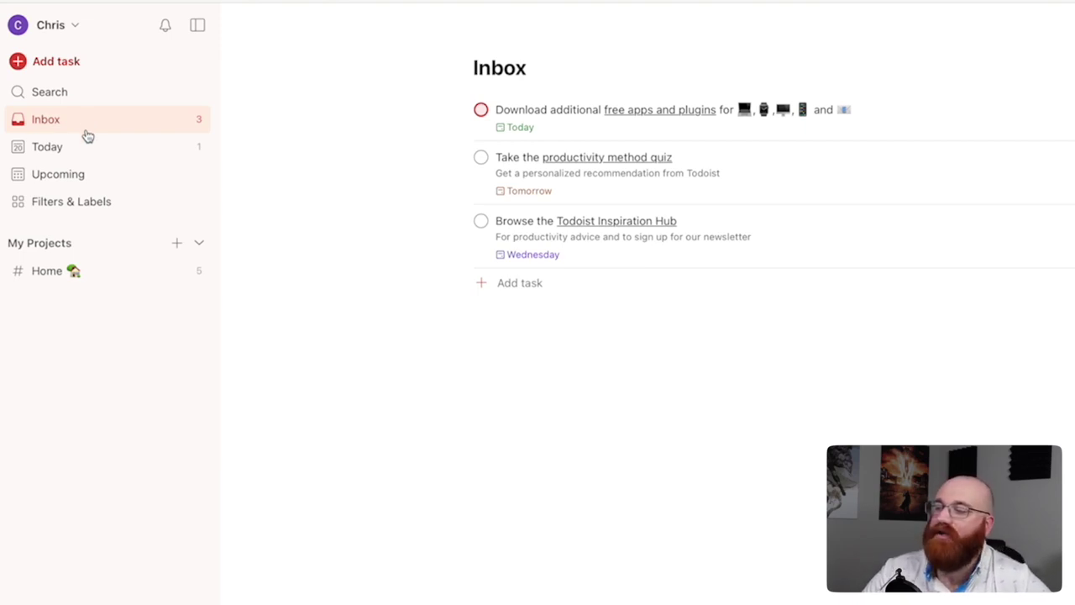
left_click(86, 151)
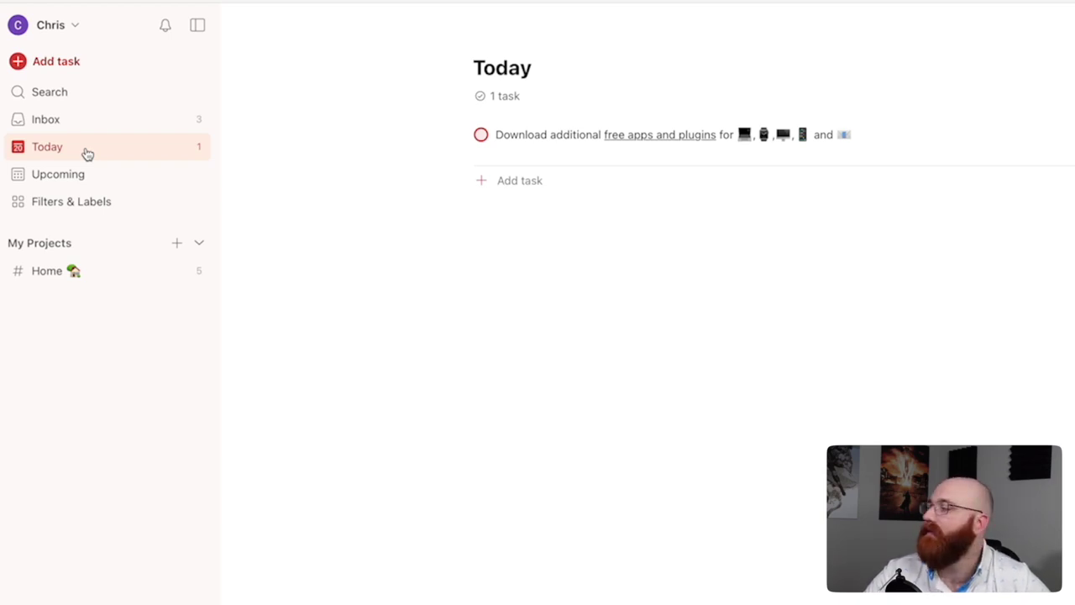
key("m")
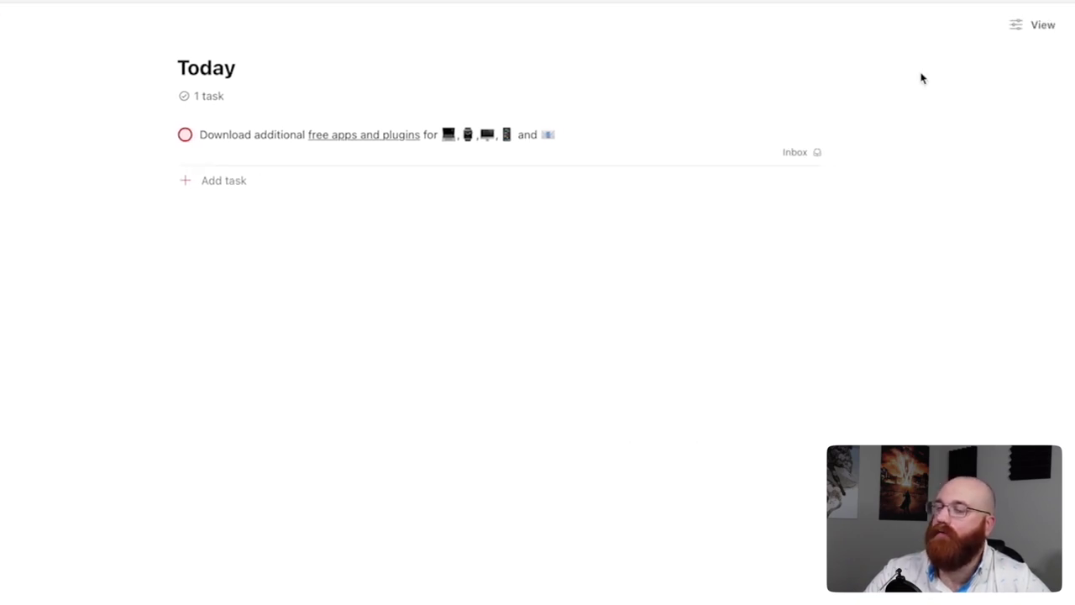
Preview the Today view as a board, then switch back to the list layout
left_click(1019, 29)
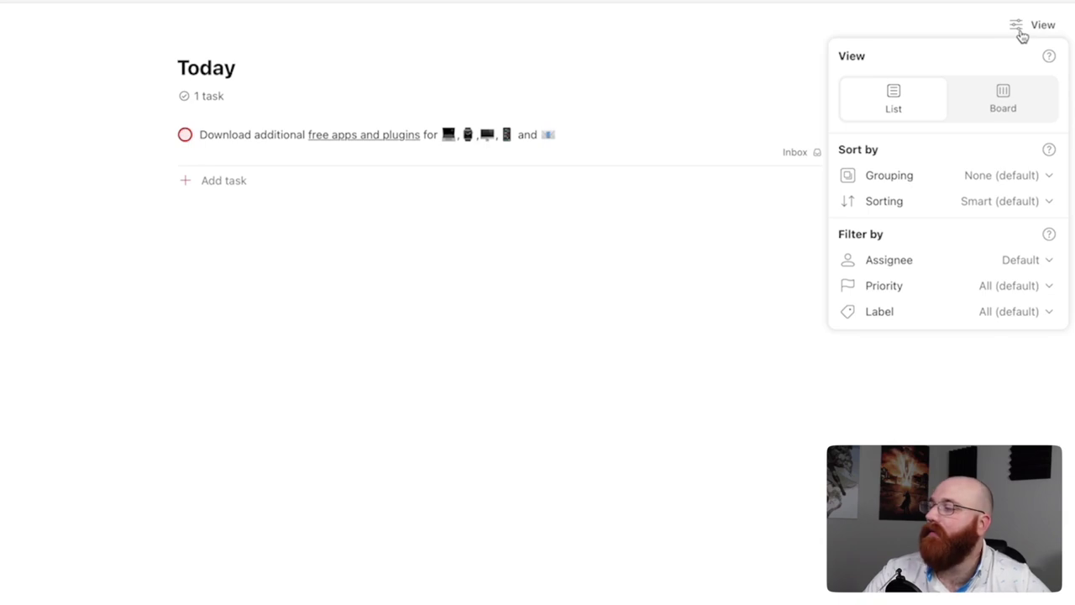
left_click(1013, 103)
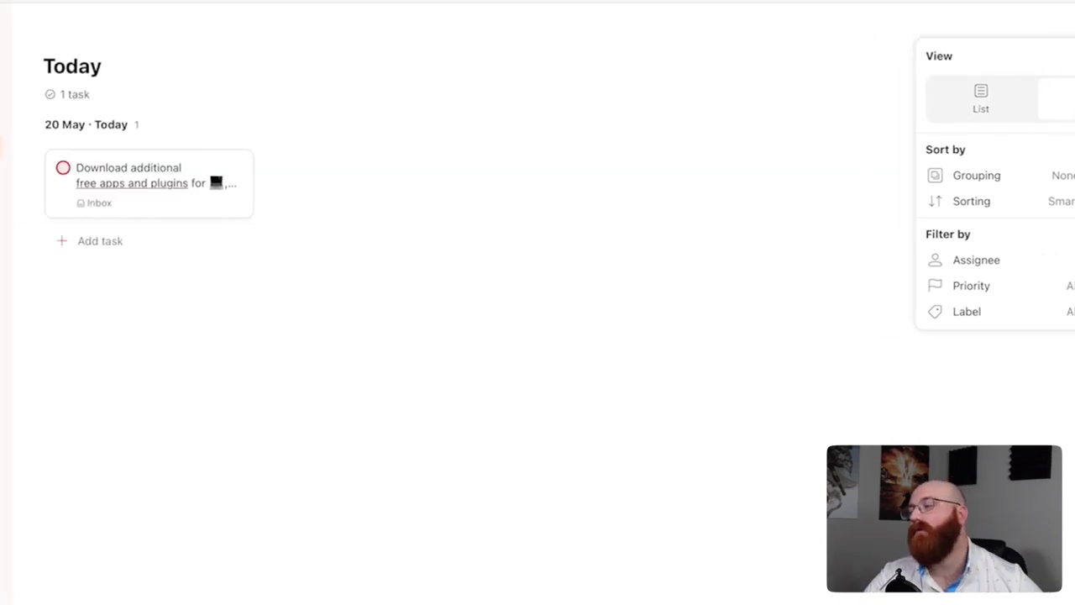
left_click(1028, 107)
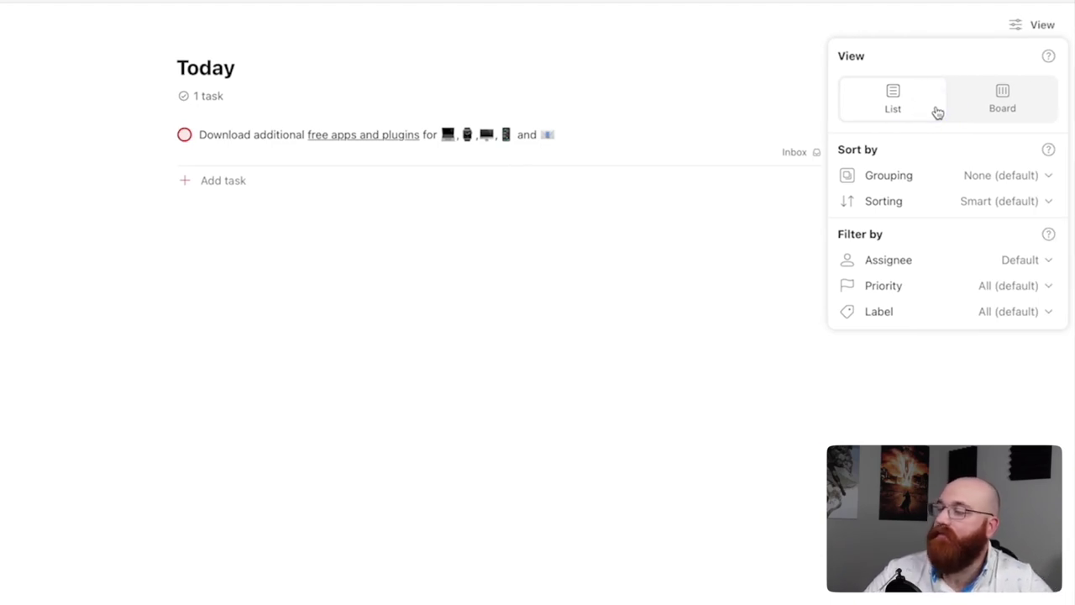
Review the Grouping, Sorting, Assignee, Priority and Label choices, leaving all at defaults
left_click(966, 176)
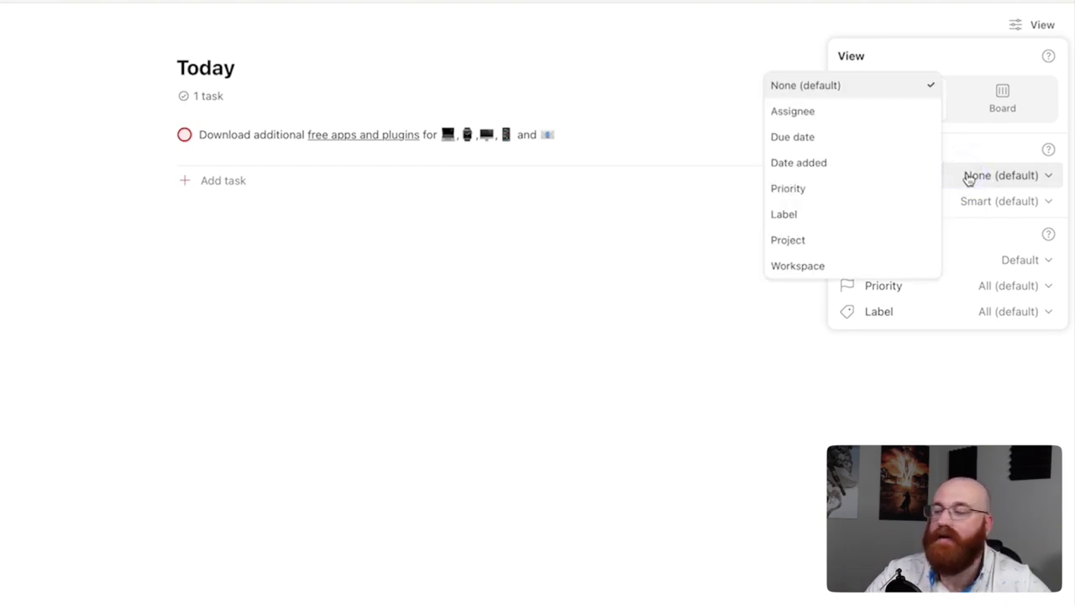
left_click(968, 178)
left_click(967, 208)
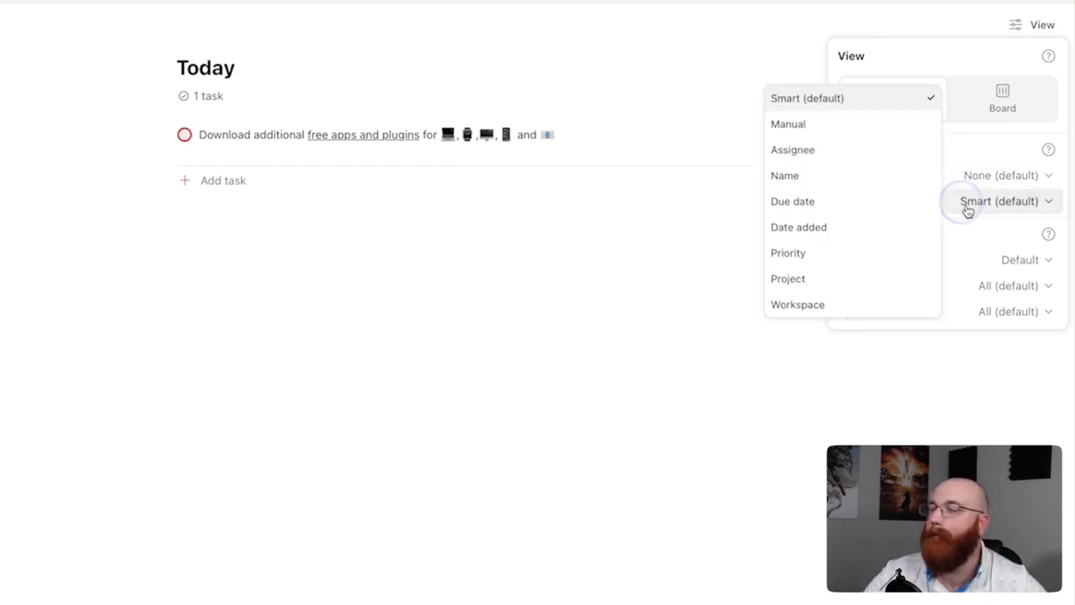
left_click(967, 210)
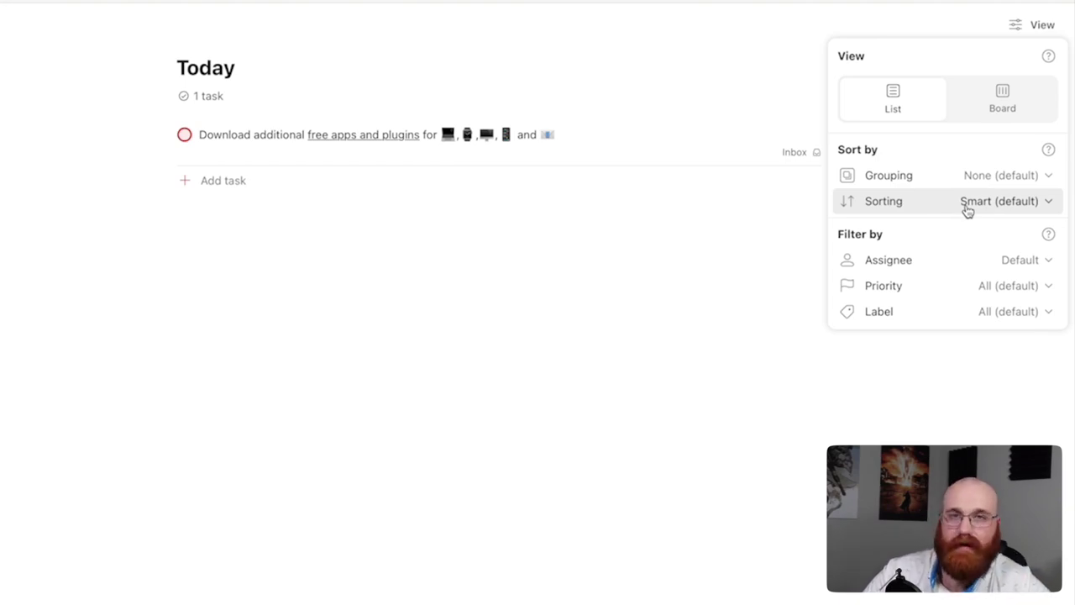
left_click(967, 264)
left_click(968, 268)
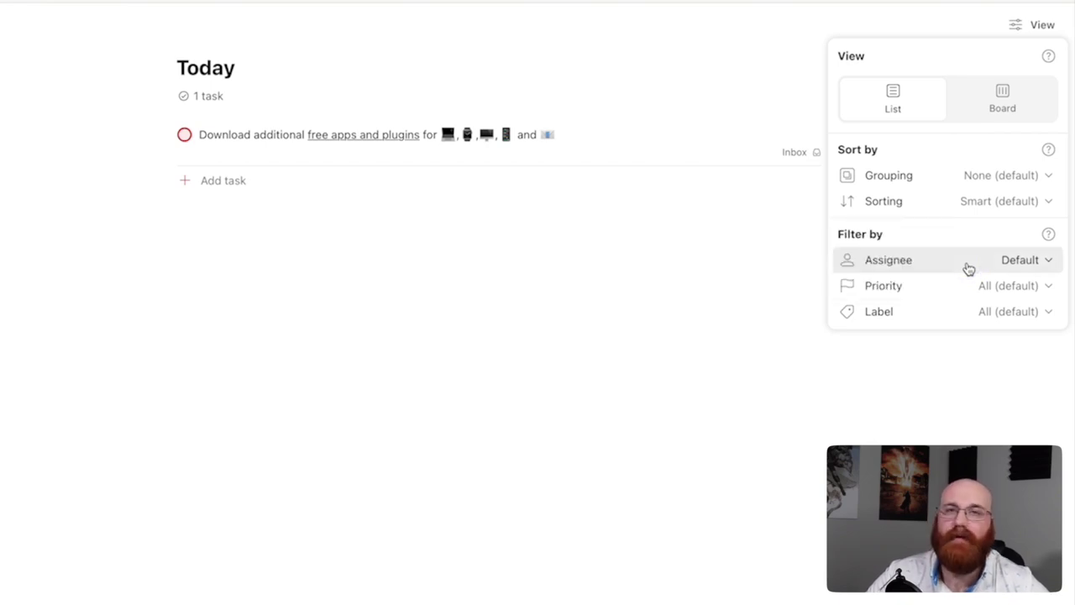
left_click(964, 298)
left_click(965, 299)
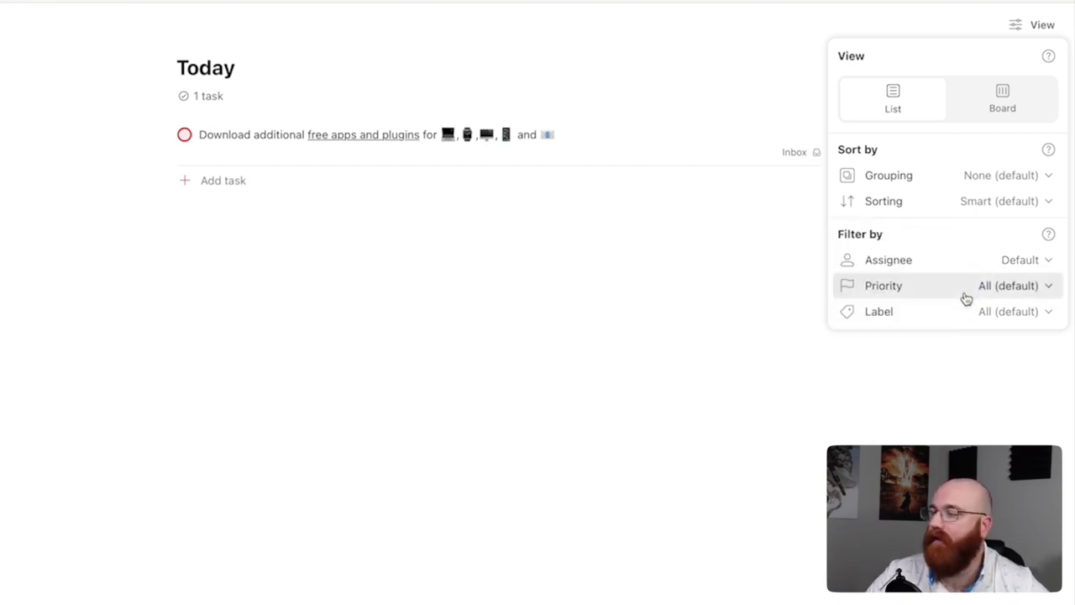
left_click(965, 326)
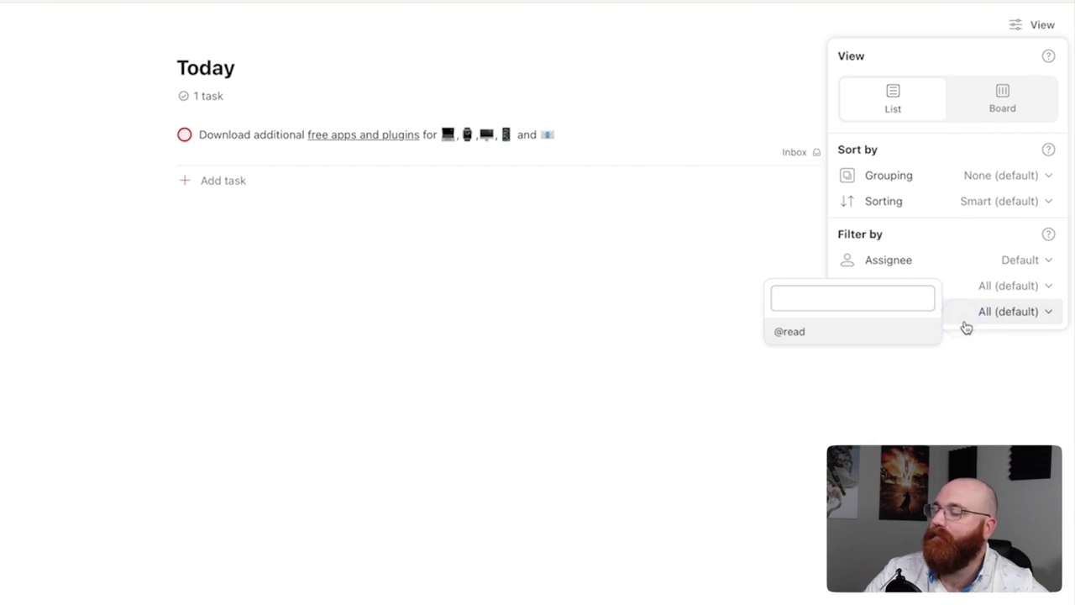
left_click(965, 327)
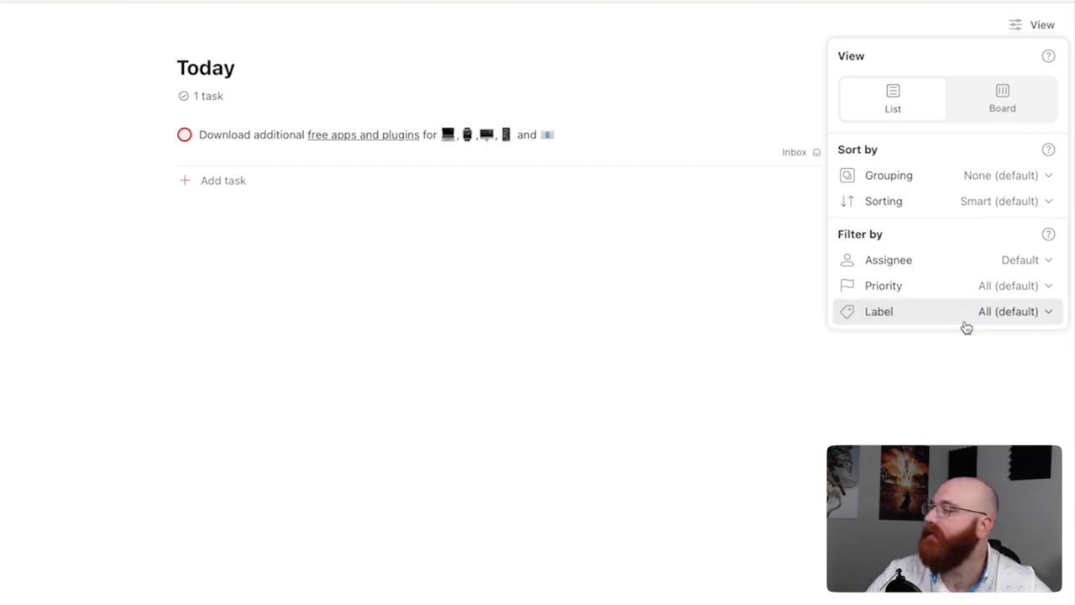
Restore the sidebar, check Upcoming, then open the Filters & Labels page
key("m")
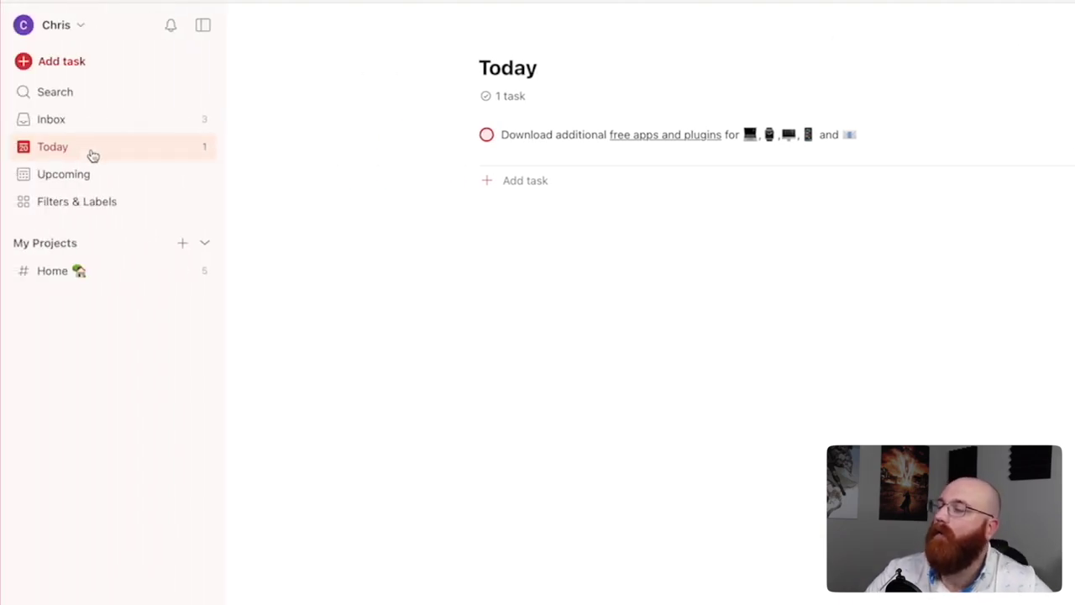
left_click(93, 182)
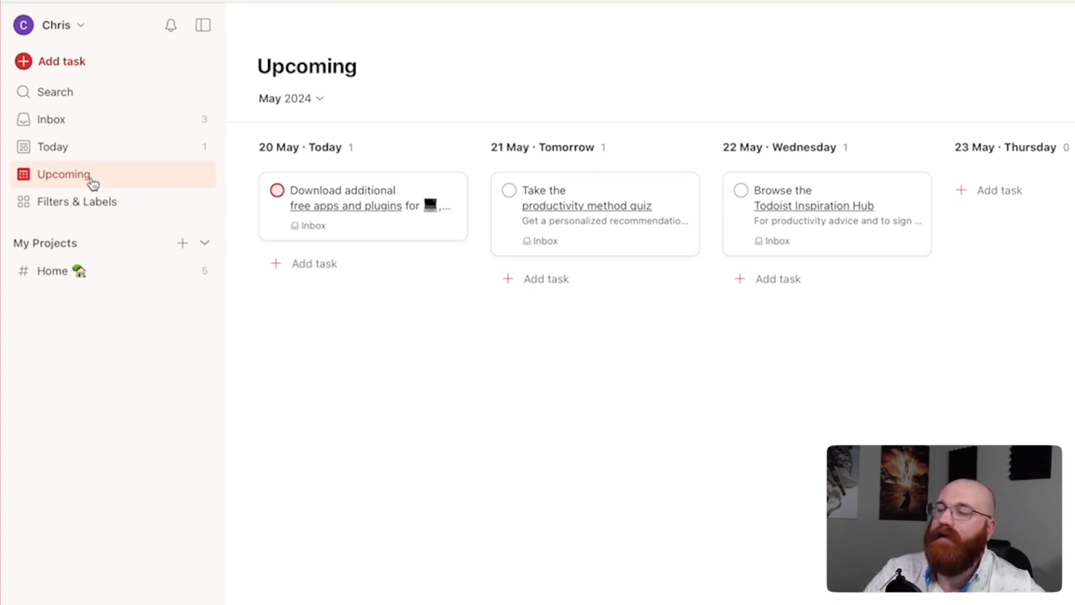
left_click(92, 207)
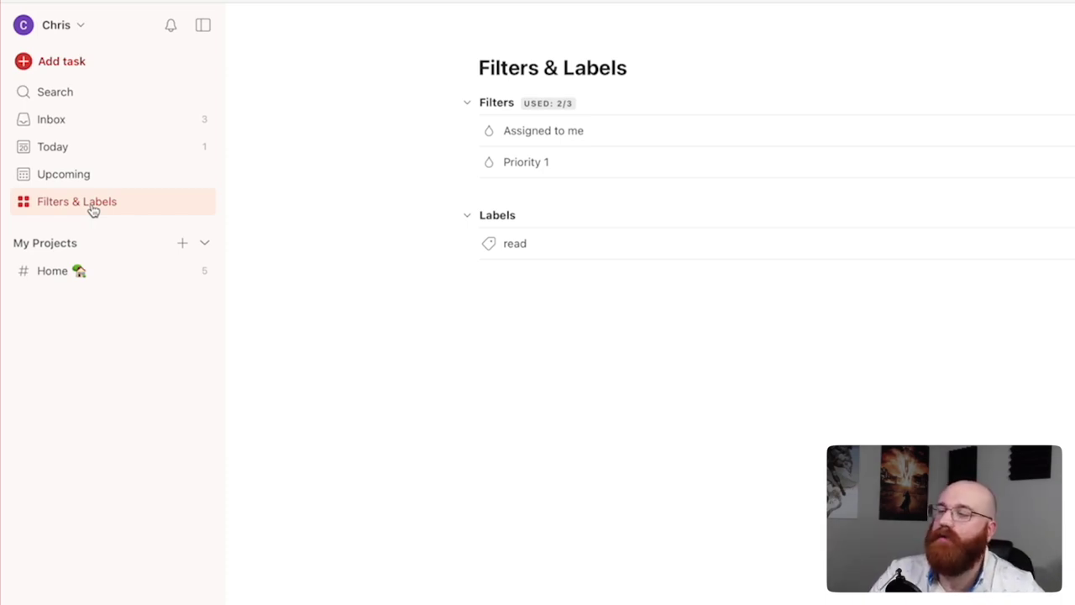
Open the Home project under My Projects
left_click(84, 270)
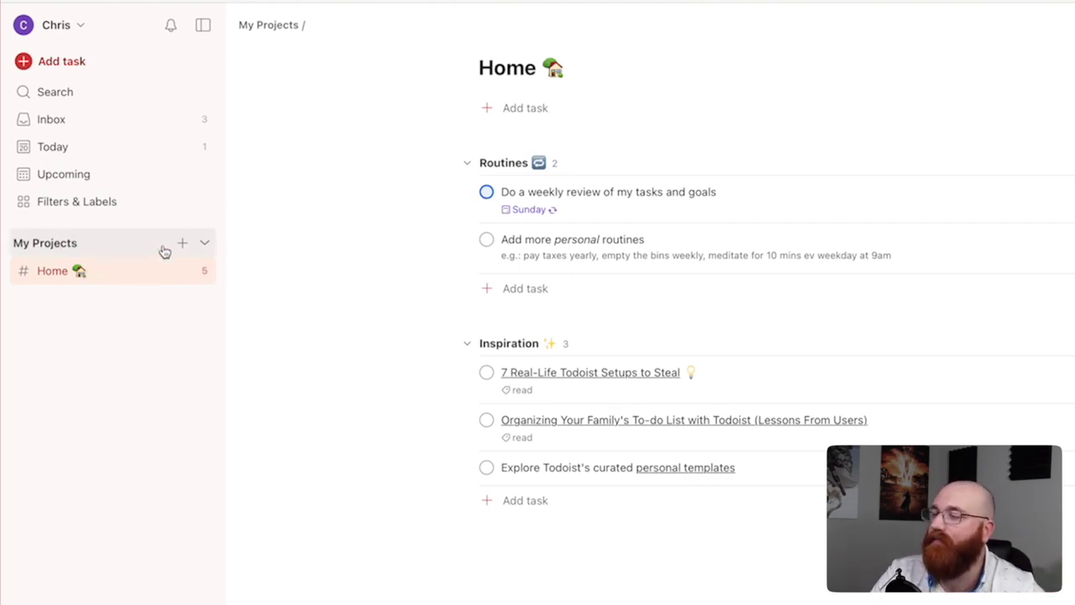
Collapse and re-expand My Projects, then look at the Add a team option
left_click(208, 244)
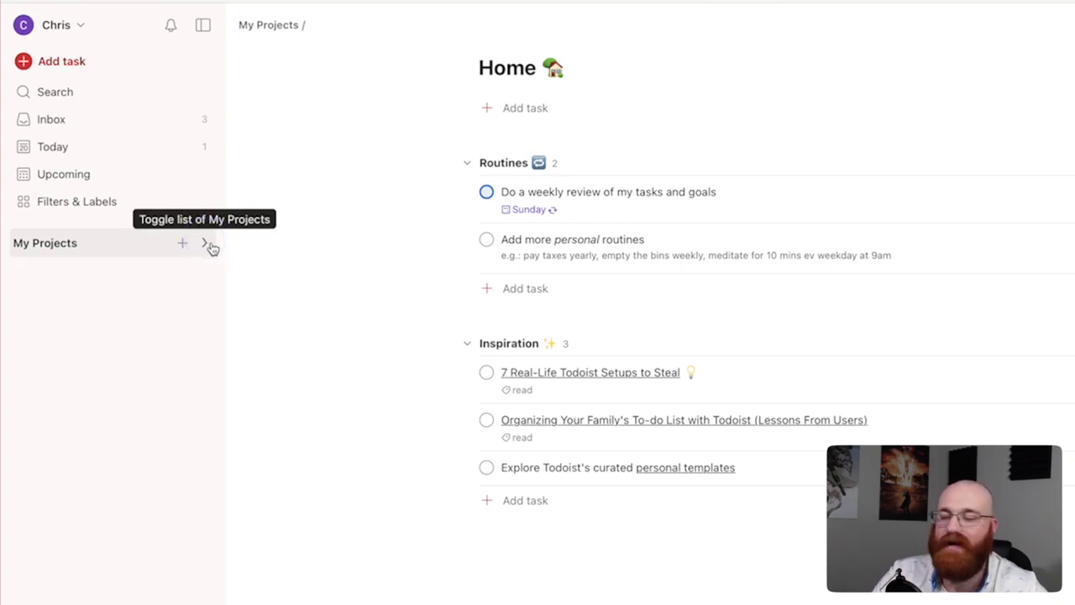
left_click(209, 245)
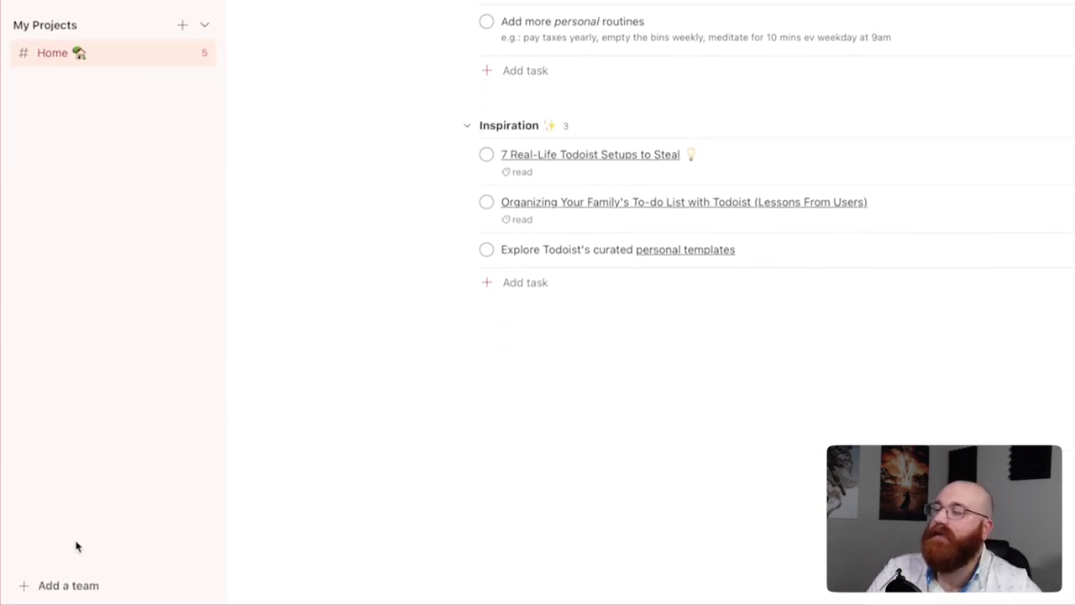
left_click(70, 591)
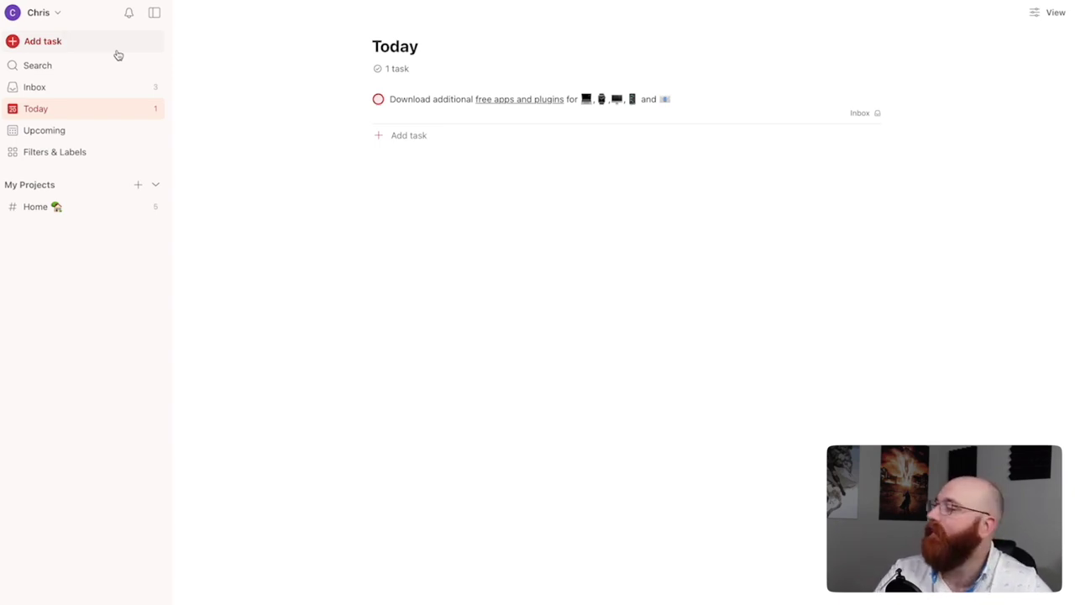
Start a new task and name it 'Take a Screen Record'
left_click(113, 47)
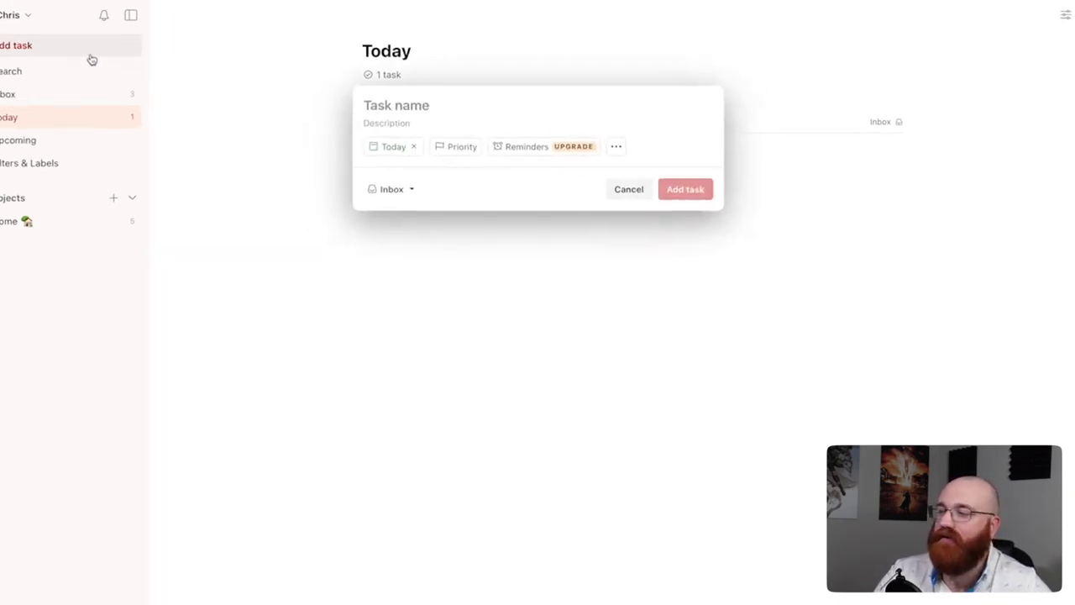
left_click(330, 131)
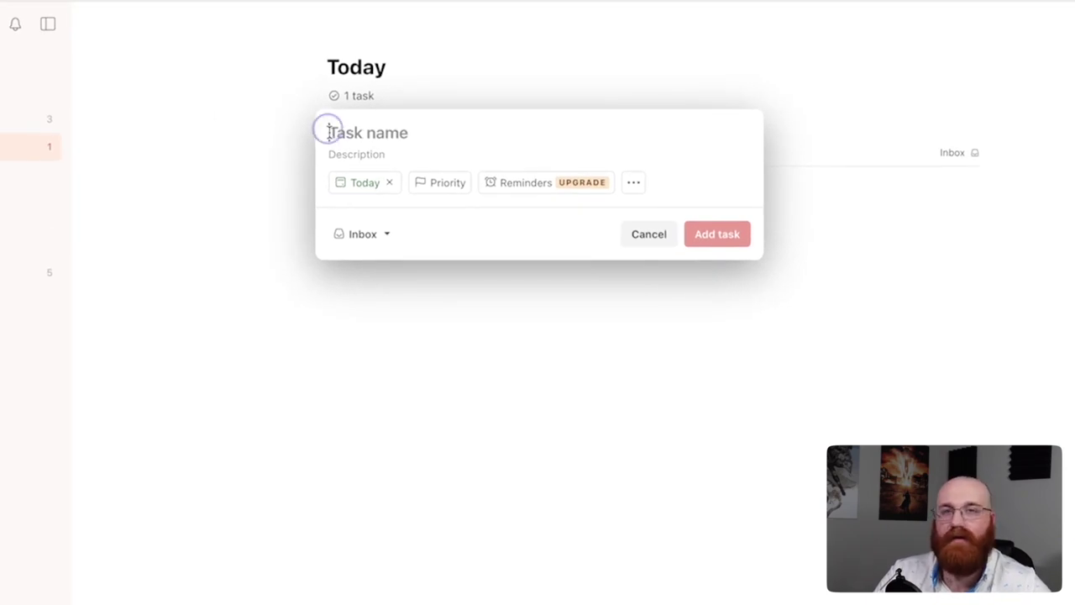
type("Take a ")
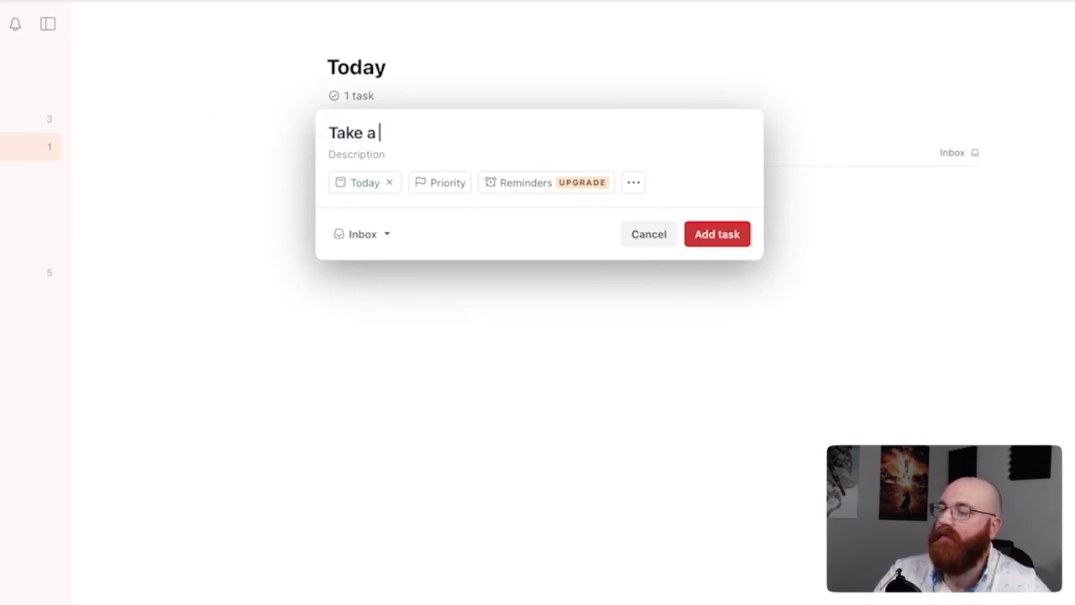
type("Screen R")
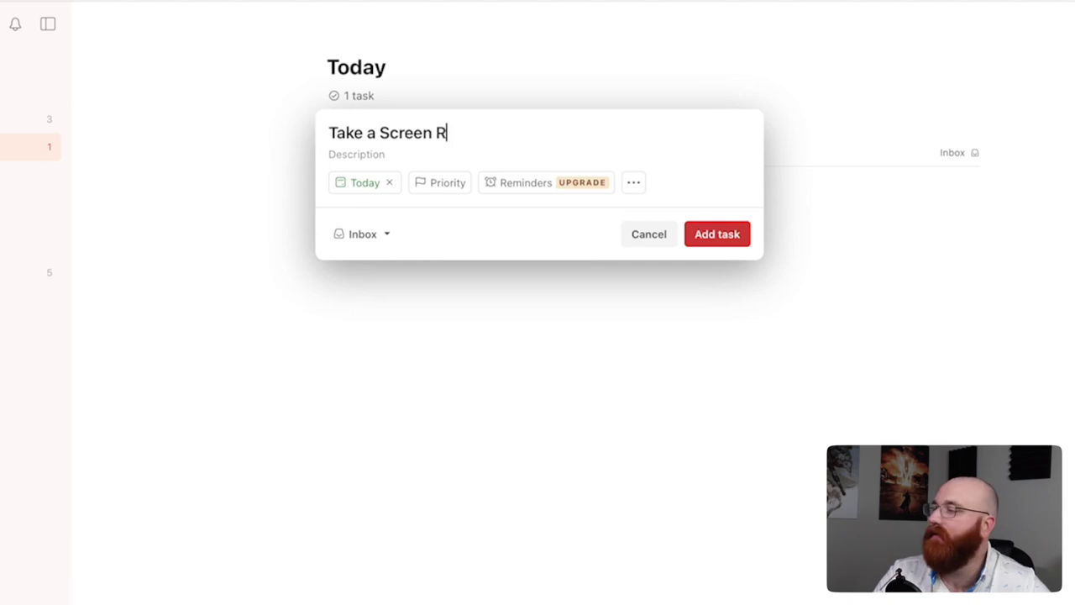
type("ecord")
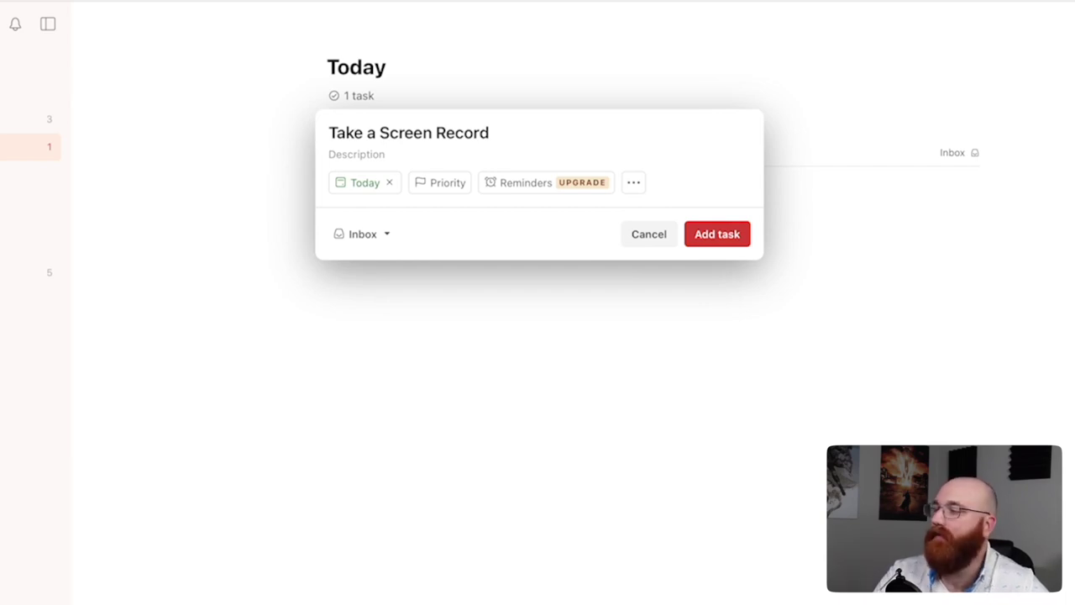
left_click(334, 154)
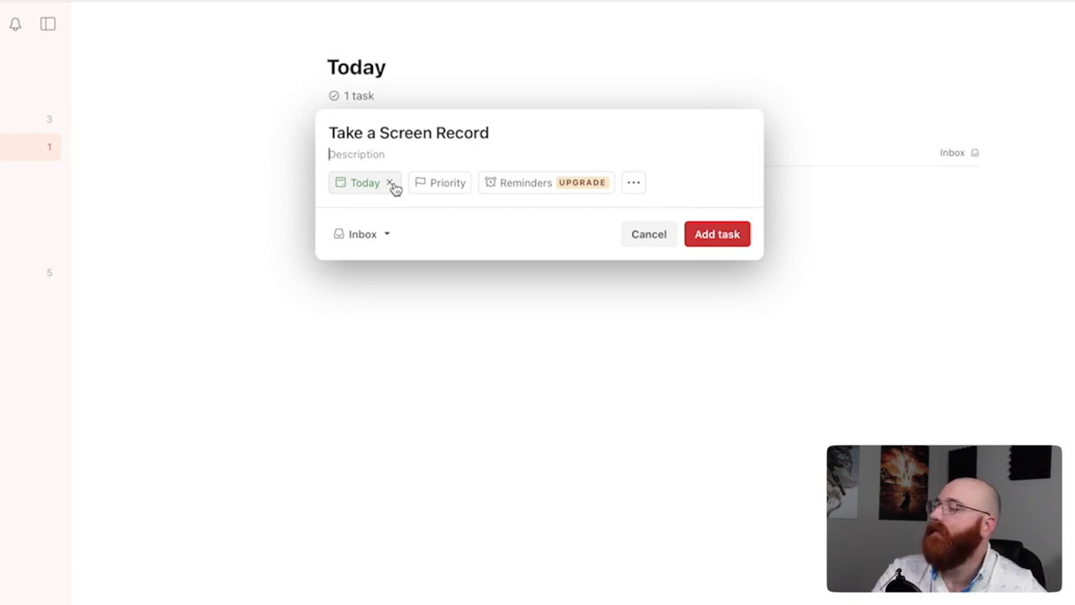
Make the task due Tomorrow (21 May) at Priority 1, then try adding a reminder
left_click(392, 184)
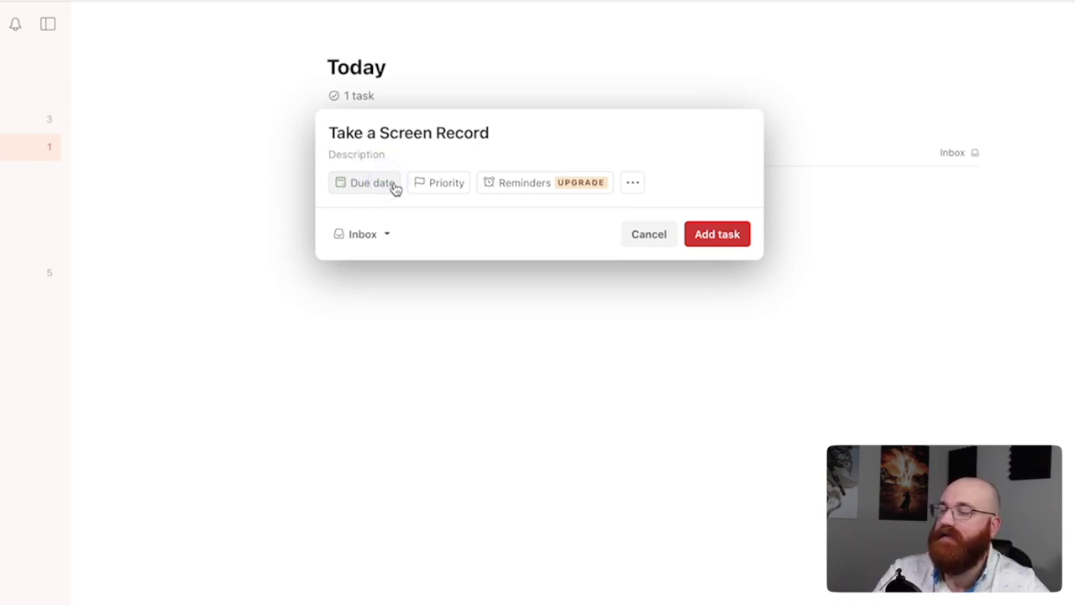
left_click(394, 187)
left_click(397, 275)
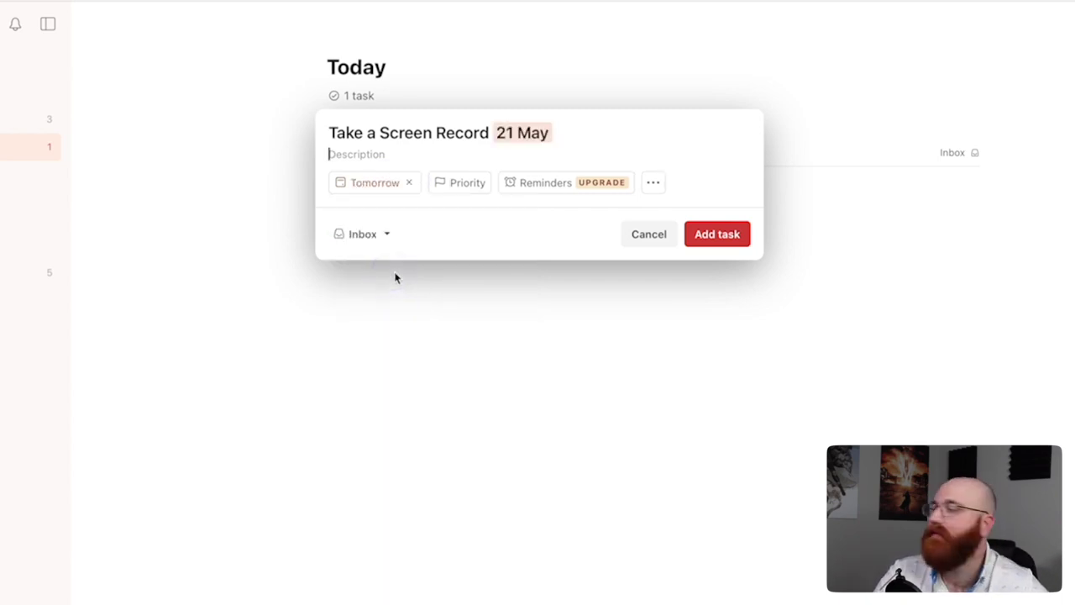
left_click(464, 192)
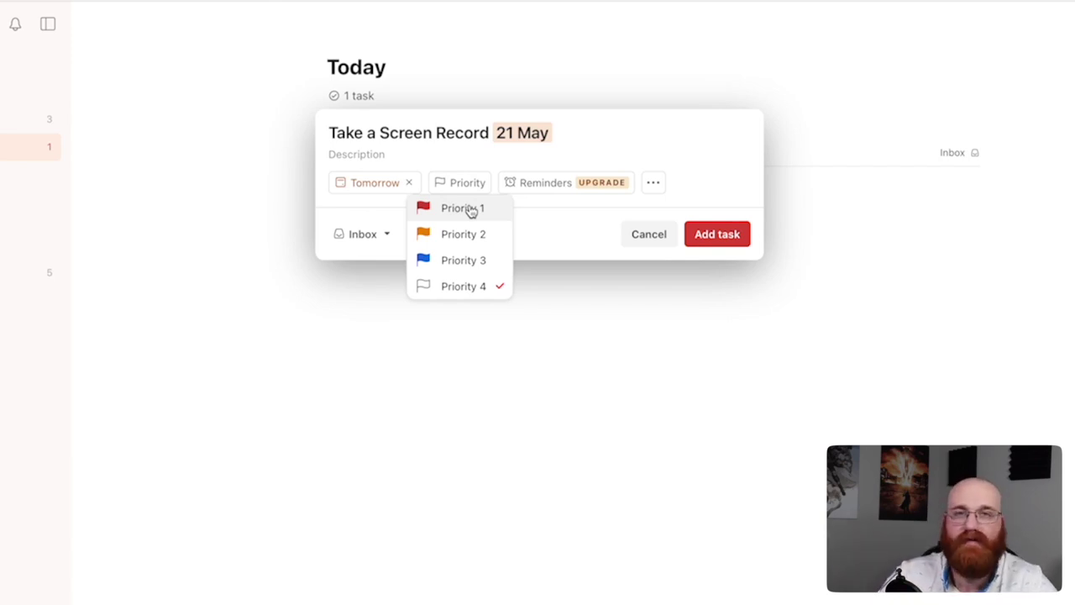
left_click(467, 208)
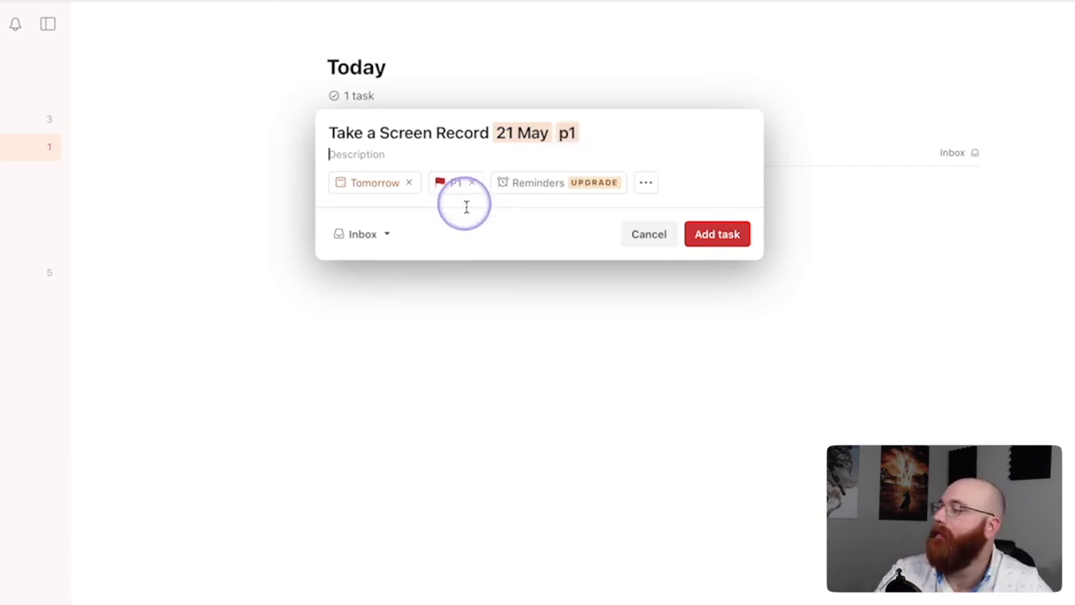
left_click(538, 194)
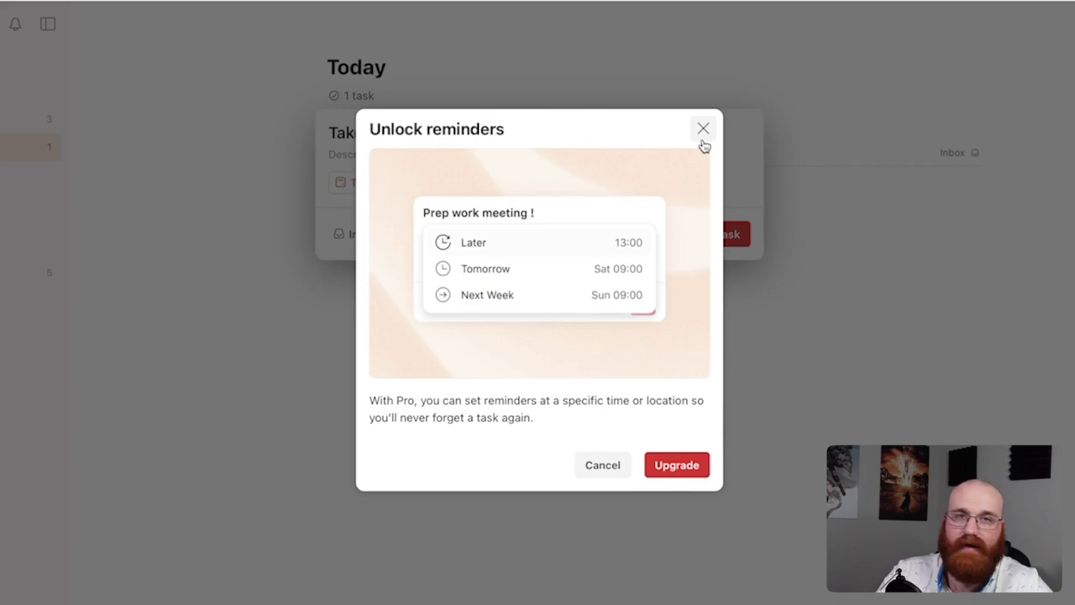
Close the reminders upgrade prompt, peek at More actions, and list the task's project choices
left_click(702, 136)
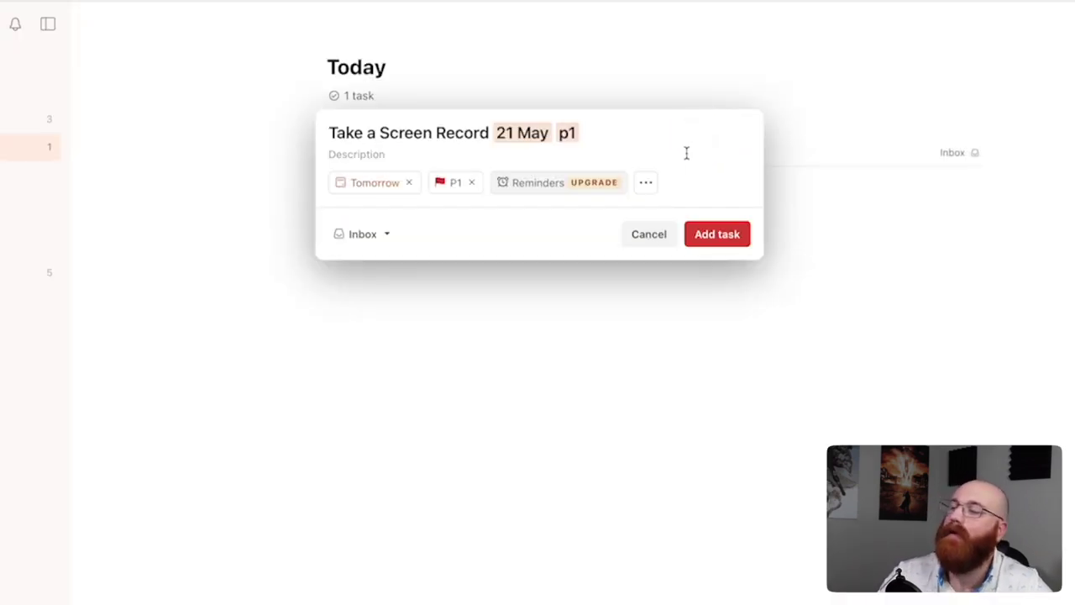
left_click(658, 191)
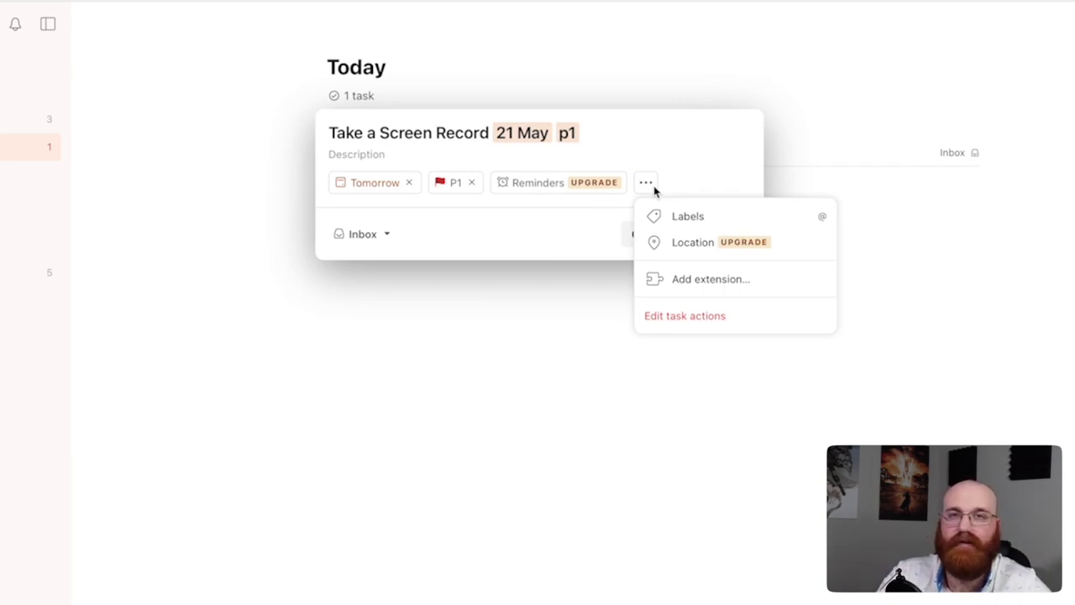
left_click(653, 185)
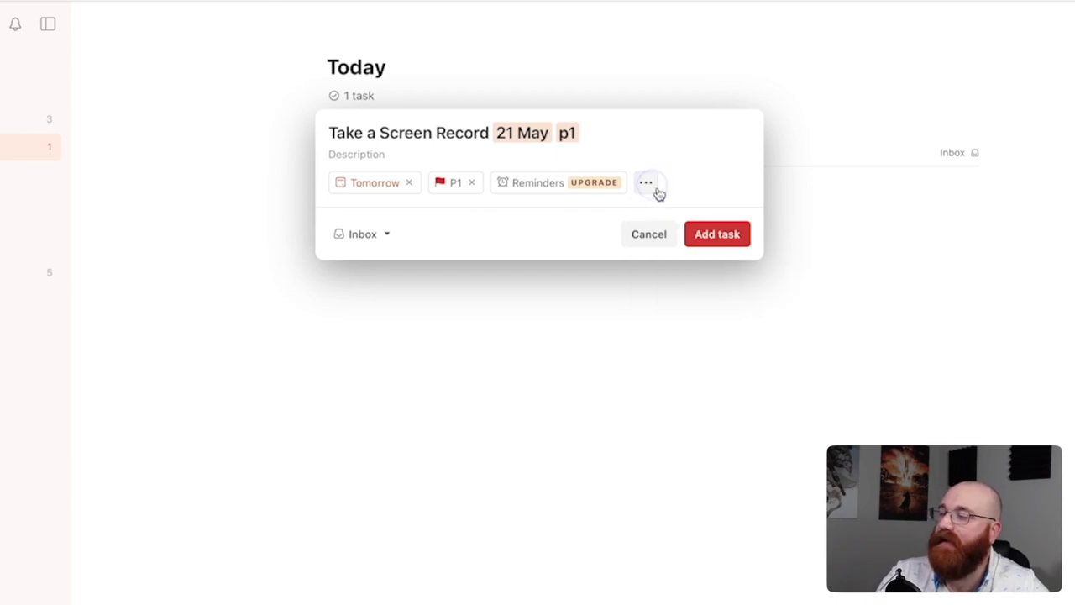
left_click(390, 237)
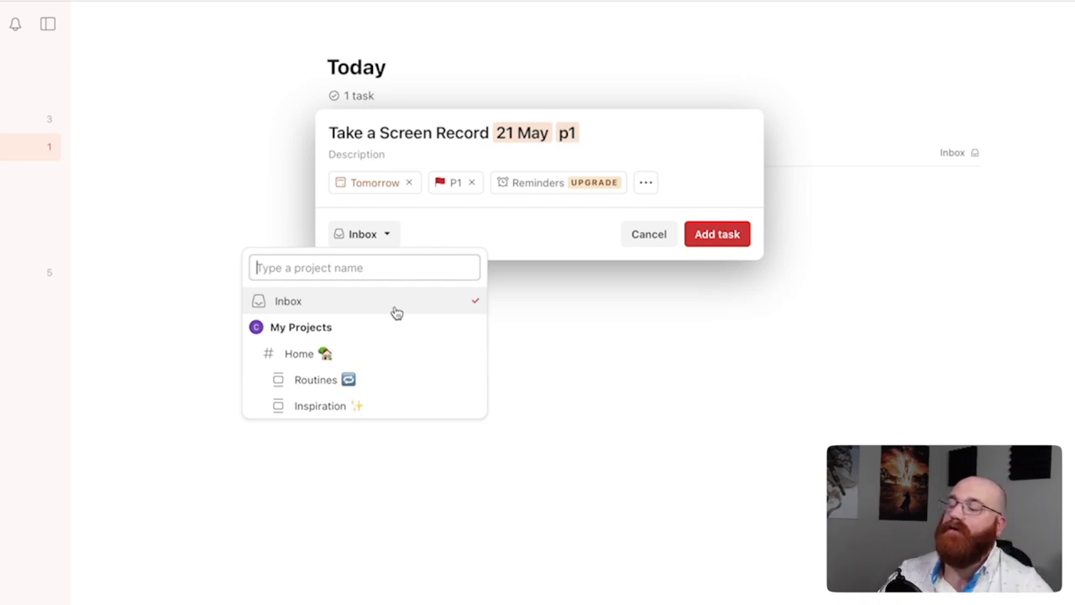
Assign 'Take a Screen Record' to the Inbox project, save it, and view the 4-task Inbox
left_click(394, 309)
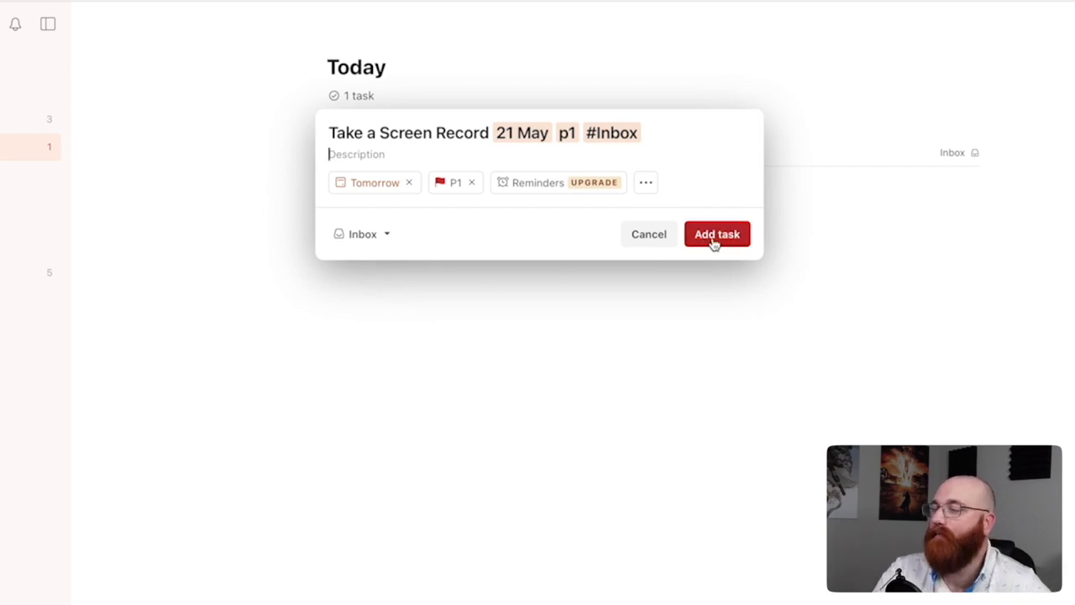
left_click(663, 239)
left_click(623, 234)
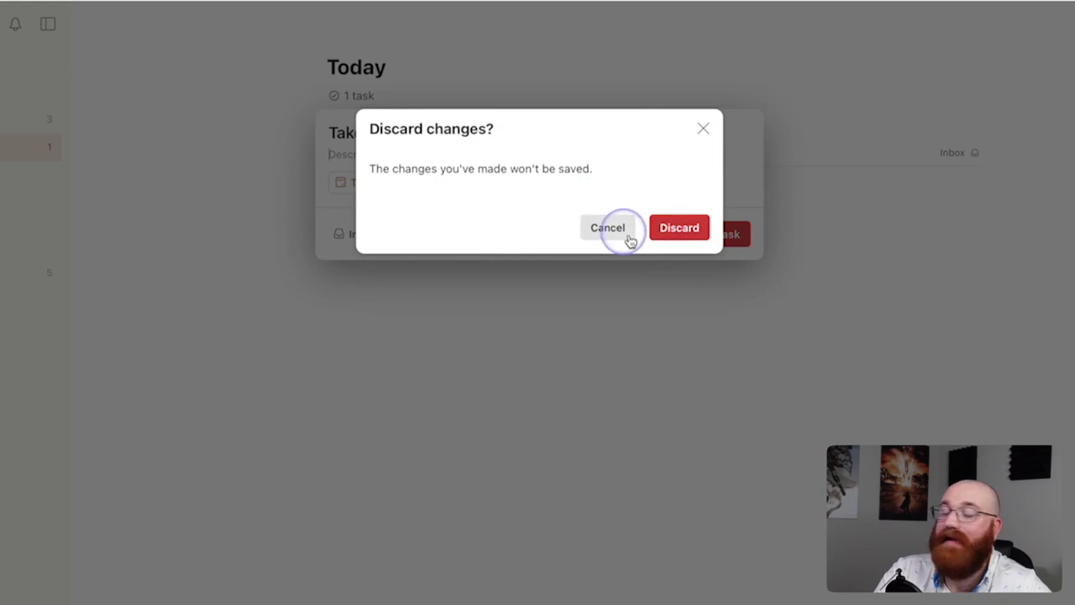
left_click(730, 235)
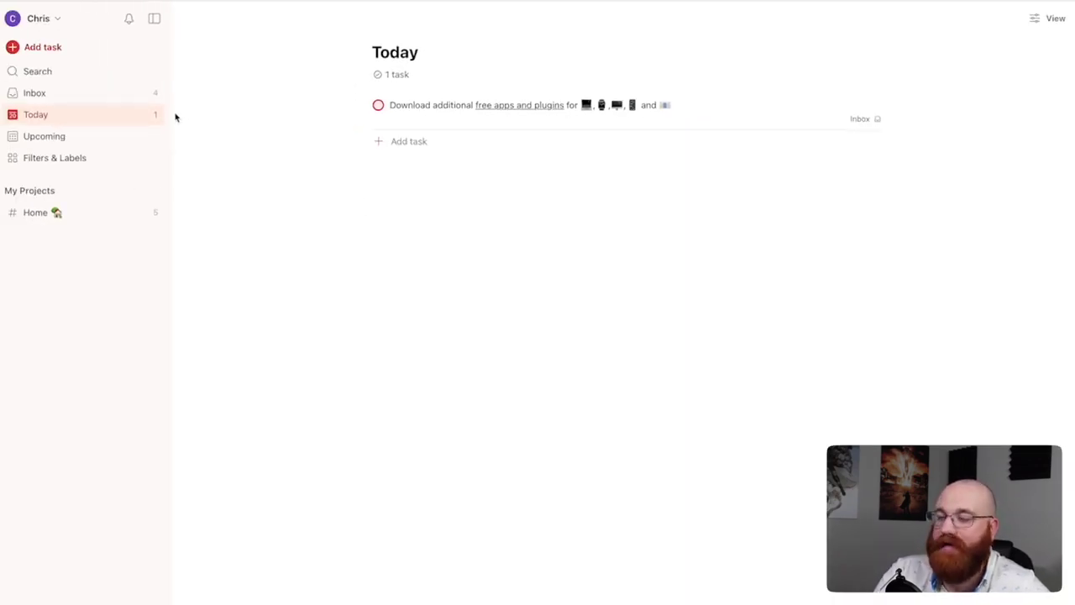
left_click(137, 93)
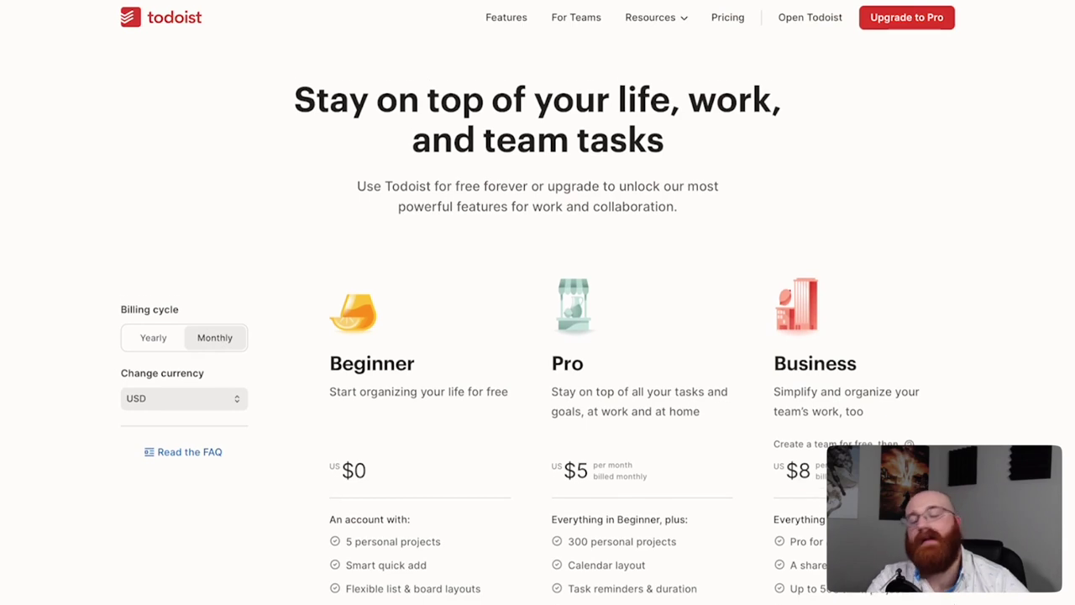
Scroll the pricing page to the plan feature lists, such as Pro's 300 personal projects and reminders
scroll(538, 336, "down", 3)
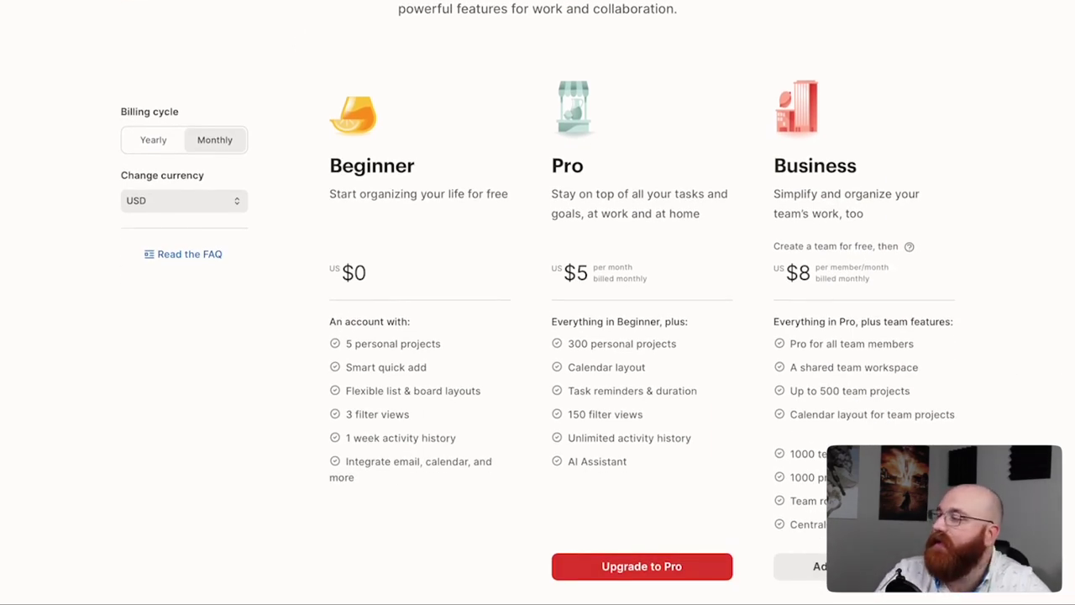